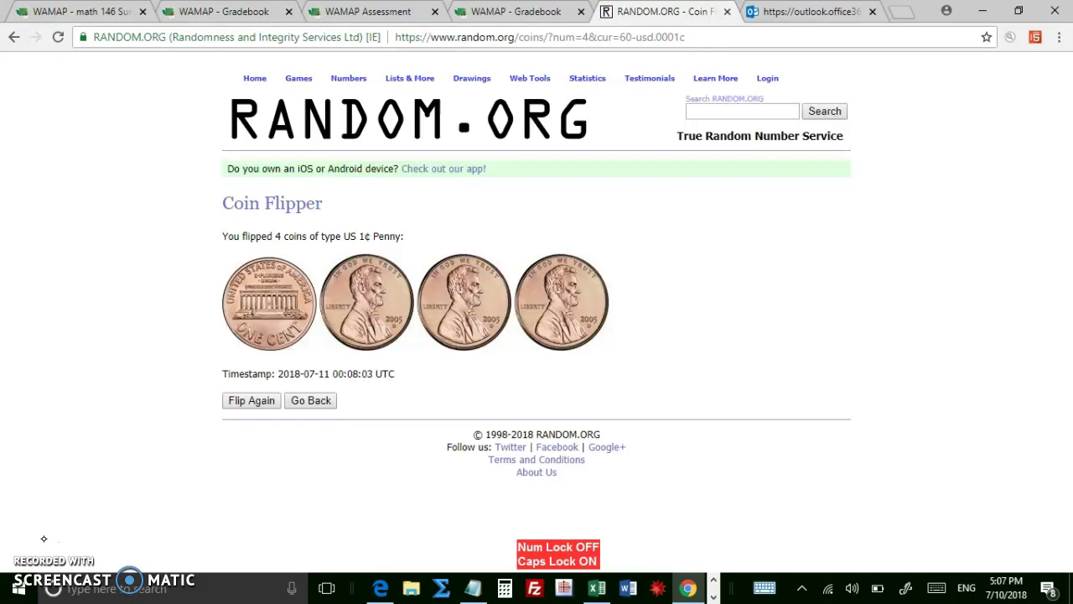
Switch to the blank Paint canvas and draw a tree diagram's first two branches, labelled H and T.
click(714, 593)
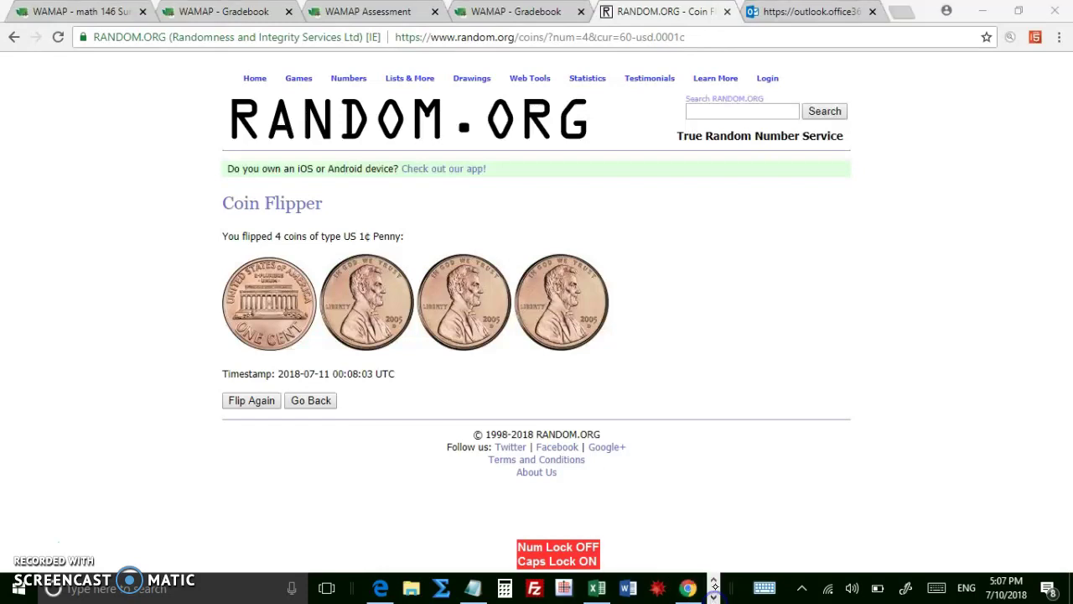
click(715, 595)
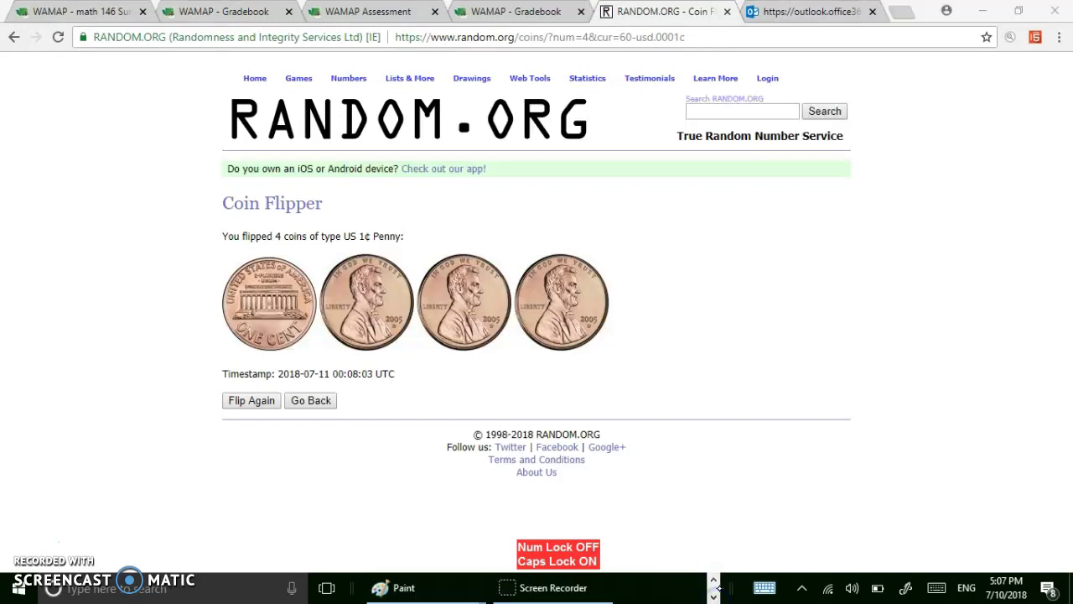
click(441, 588)
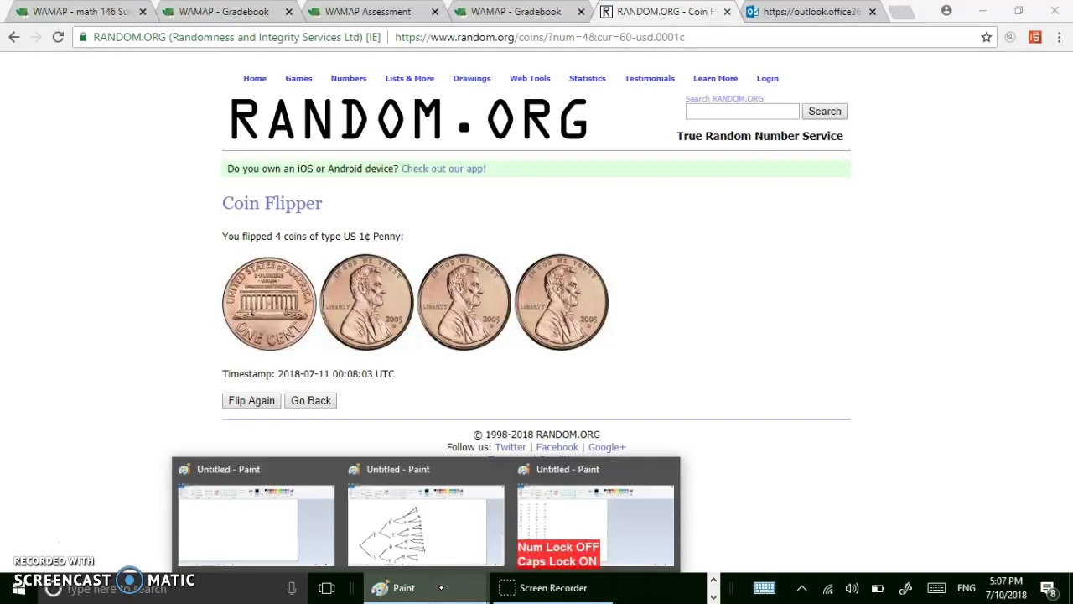
click(256, 524)
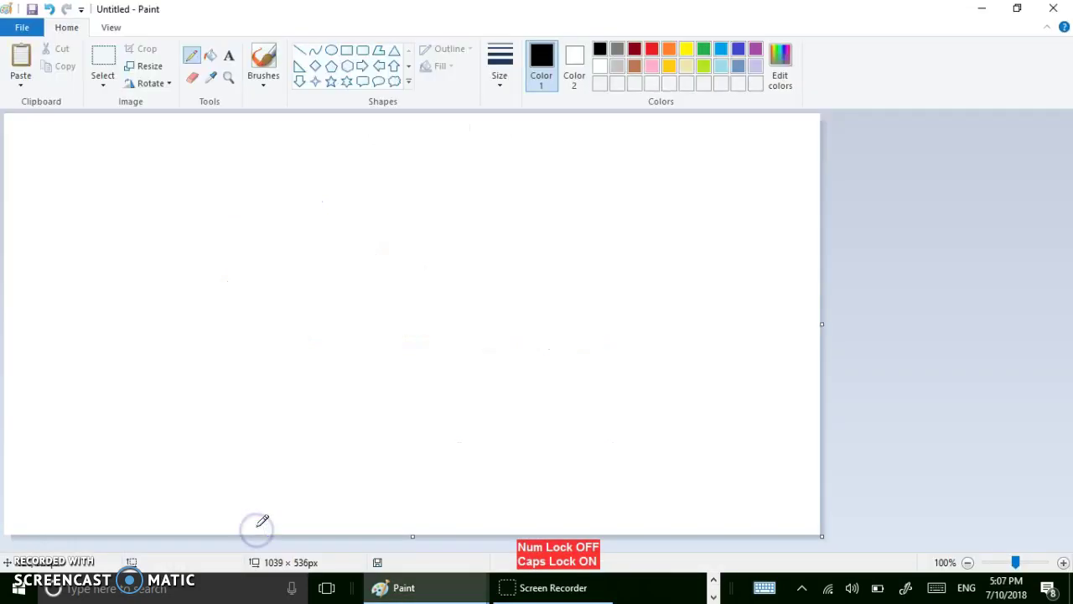
drag(57, 303, 158, 209)
mouse_move(174, 181)
mouse_down()
mouse_move(177, 215)
mouse_move(197, 194)
mouse_move(198, 207)
mouse_up()
mouse_move(51, 308)
mouse_down()
mouse_move(194, 421)
mouse_move(212, 387)
mouse_up()
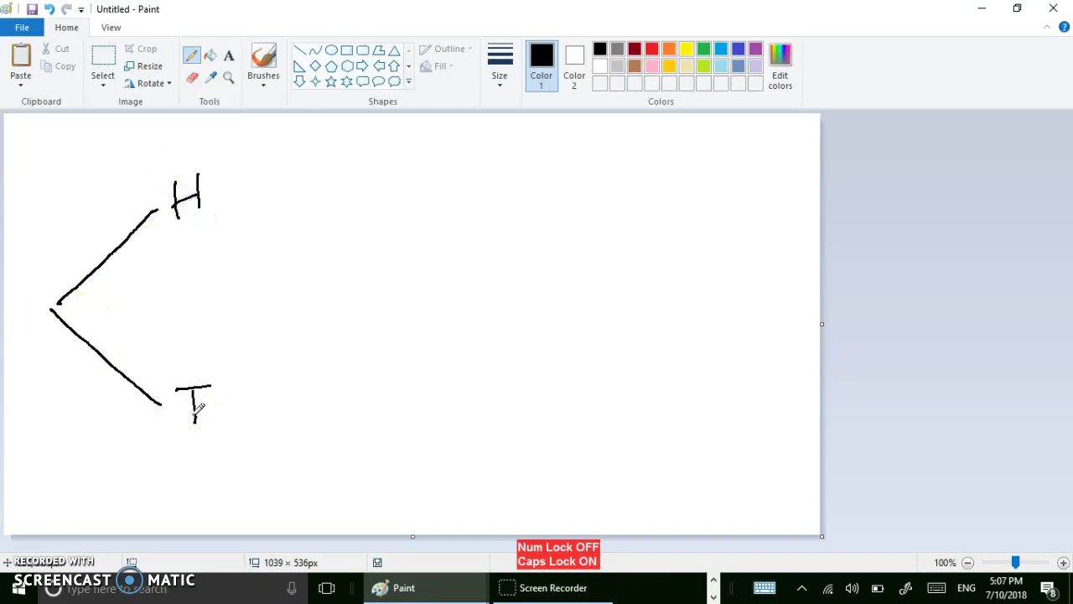
Draw the tree's second level, splitting the first H and T each into branches labelled H and T.
drag(216, 192, 306, 147)
drag(329, 128, 329, 164)
drag(324, 149, 347, 144)
drag(345, 128, 344, 161)
drag(222, 196, 348, 246)
drag(333, 217, 360, 211)
mouse_move(228, 399)
mouse_down()
mouse_move(321, 342)
mouse_move(341, 350)
mouse_up()
mouse_move(338, 332)
mouse_down()
mouse_move(360, 328)
mouse_move(359, 348)
mouse_up()
drag(235, 404, 348, 449)
mouse_move(377, 421)
mouse_down()
mouse_move(377, 453)
mouse_move(393, 425)
mouse_up()
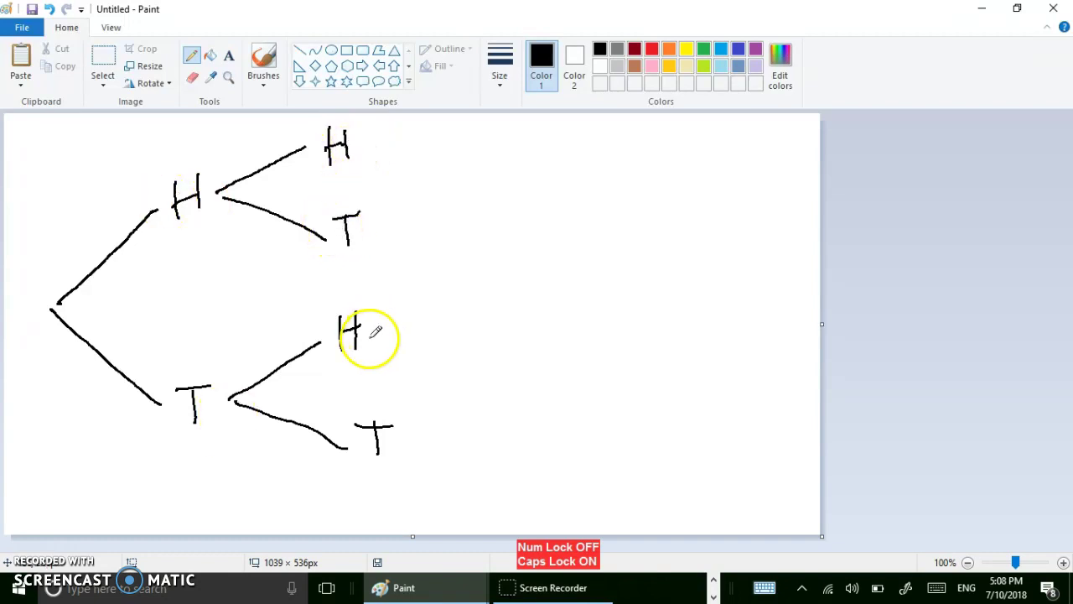
Sketch unlabelled third-level branch pairs from the lower T, the lower H and the upper T of the second level.
mouse_move(394, 438)
mouse_down()
mouse_move(466, 468)
mouse_move(457, 397)
mouse_up()
drag(378, 340, 433, 343)
drag(388, 330, 425, 306)
mouse_move(359, 239)
mouse_down()
mouse_move(406, 252)
mouse_move(402, 211)
mouse_up()
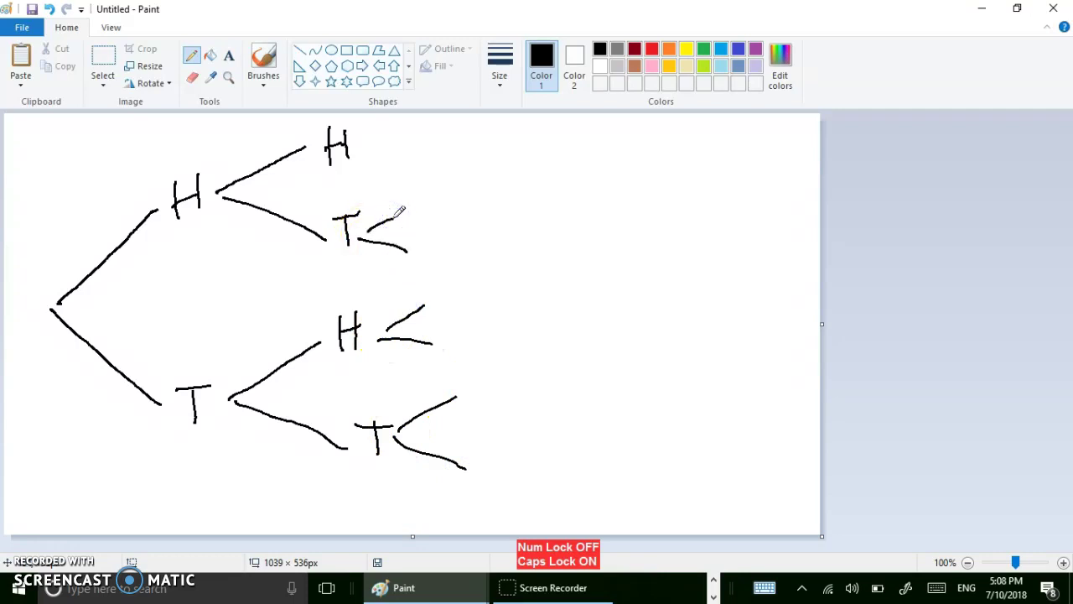
Switch to the Paint window with the finished four-level tree and handwrite 2·2·2·2 = 16 beside it with the Pencil.
mouse_move(403, 587)
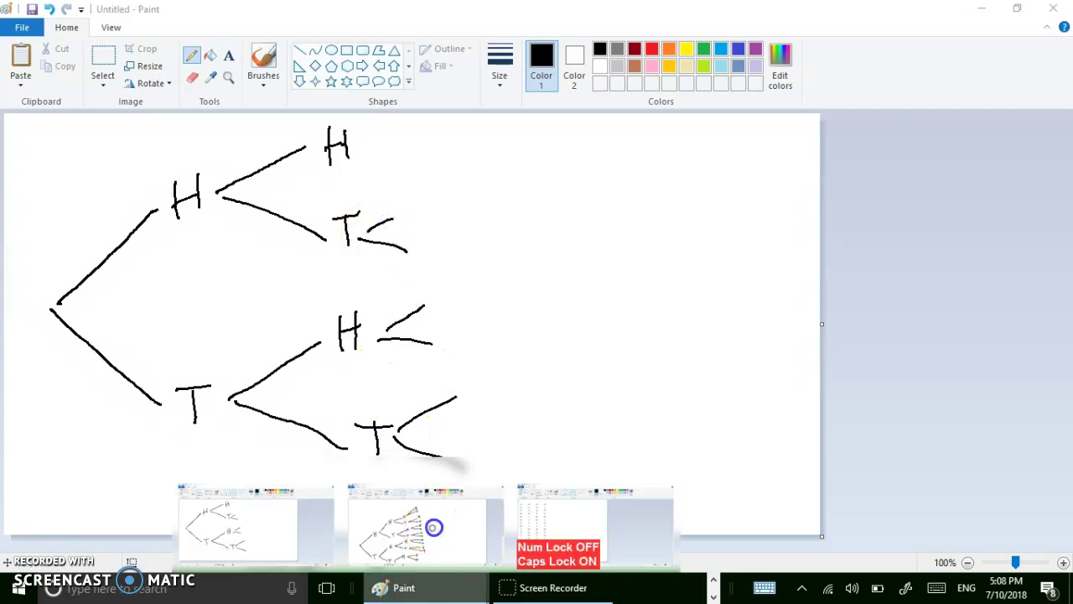
click(433, 527)
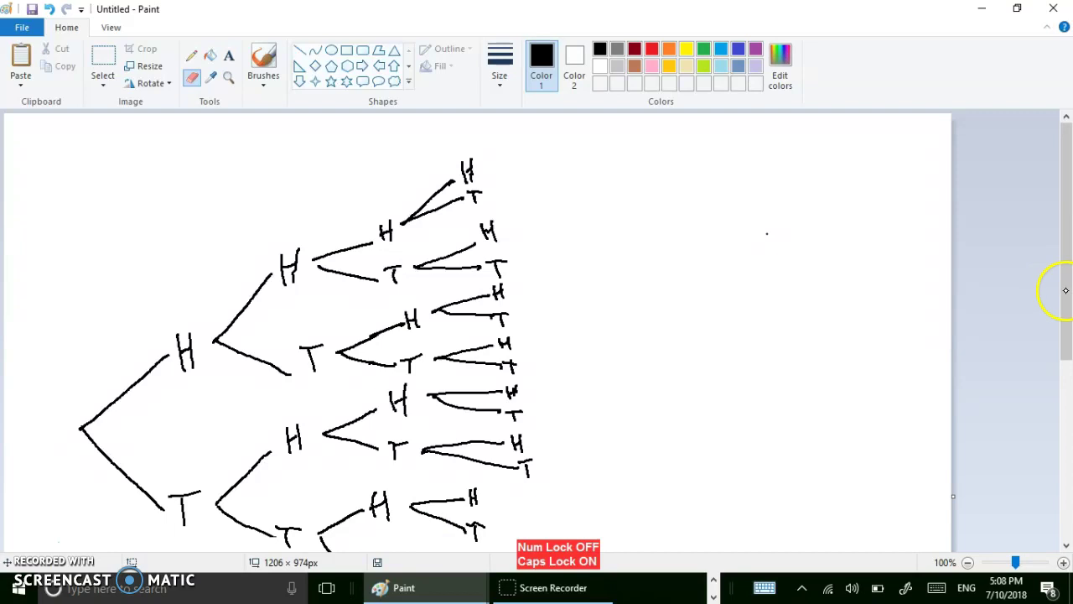
mouse_move(1066, 293)
mouse_down()
mouse_move(1068, 399)
mouse_move(1067, 289)
mouse_up()
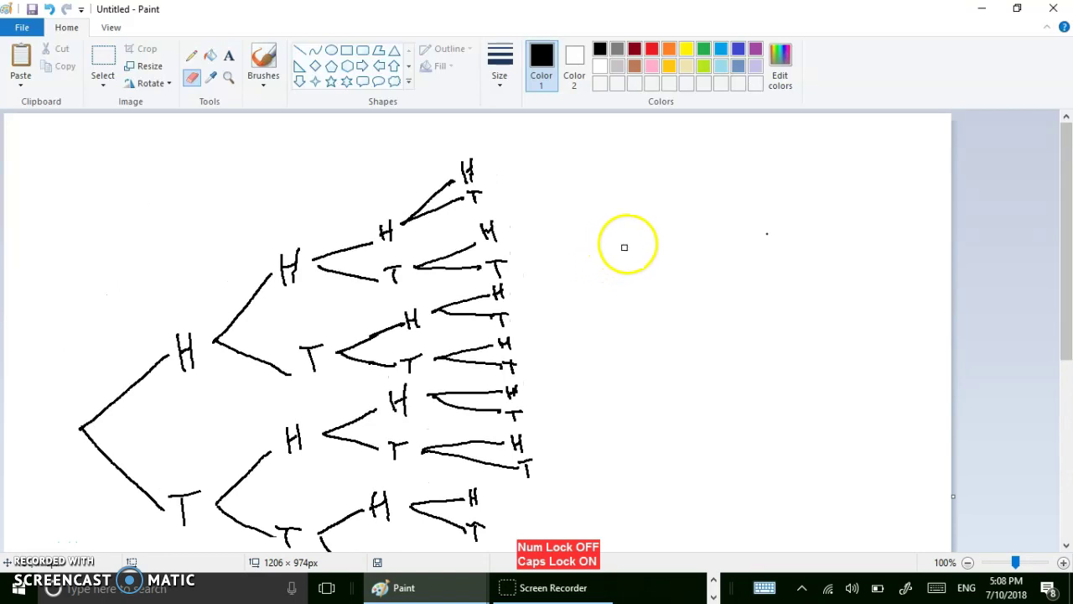
click(618, 234)
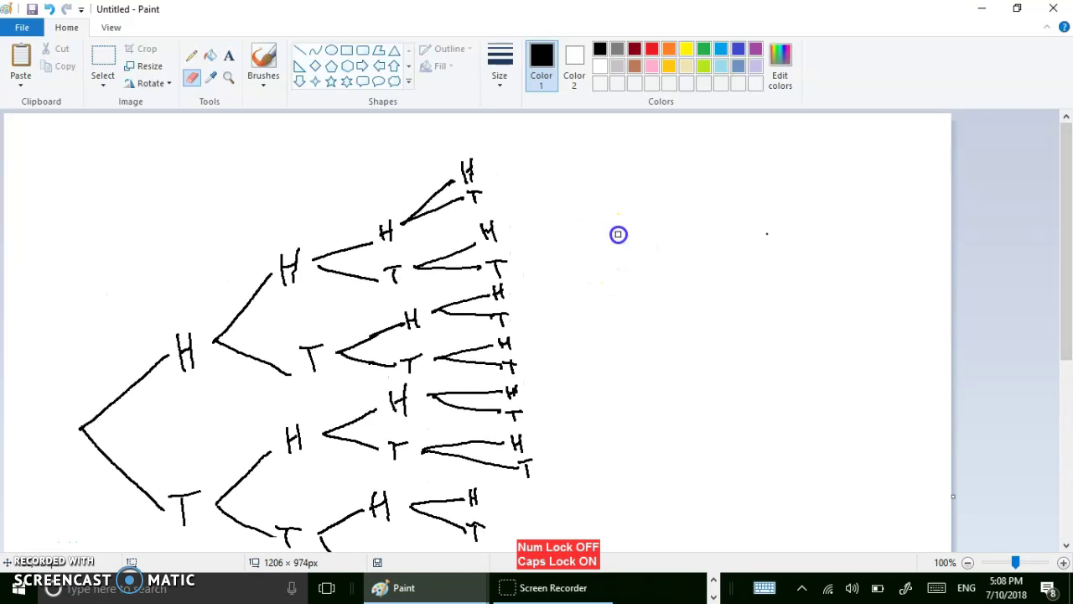
click(191, 56)
drag(610, 227, 633, 262)
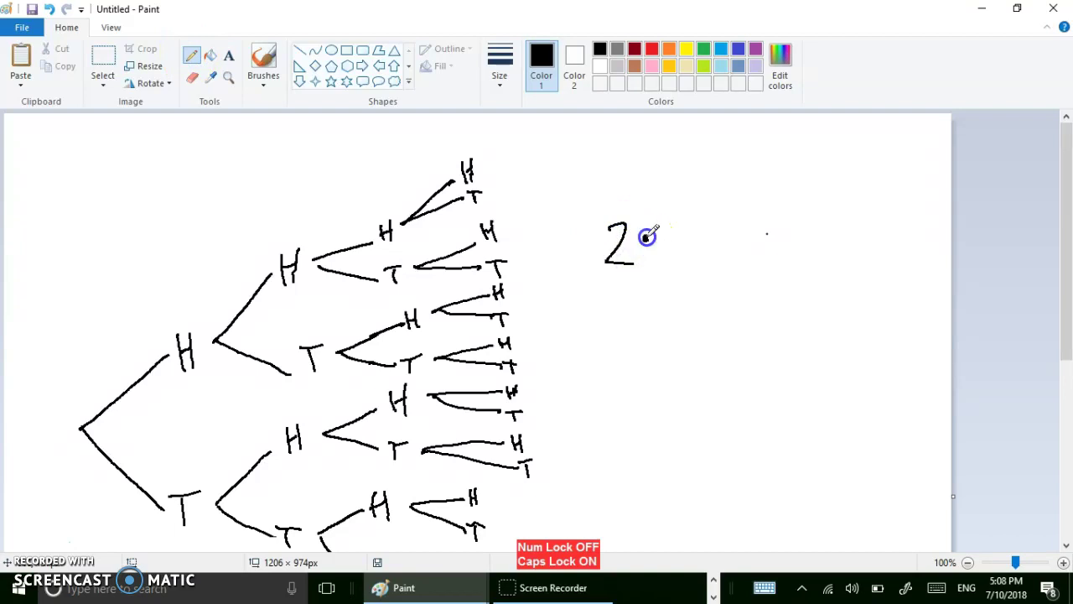
mouse_move(662, 228)
mouse_down()
mouse_move(690, 253)
mouse_move(761, 245)
mouse_move(804, 226)
mouse_up()
click(738, 231)
drag(790, 242, 804, 242)
mouse_move(833, 214)
mouse_down()
mouse_move(831, 242)
mouse_move(857, 229)
mouse_up()
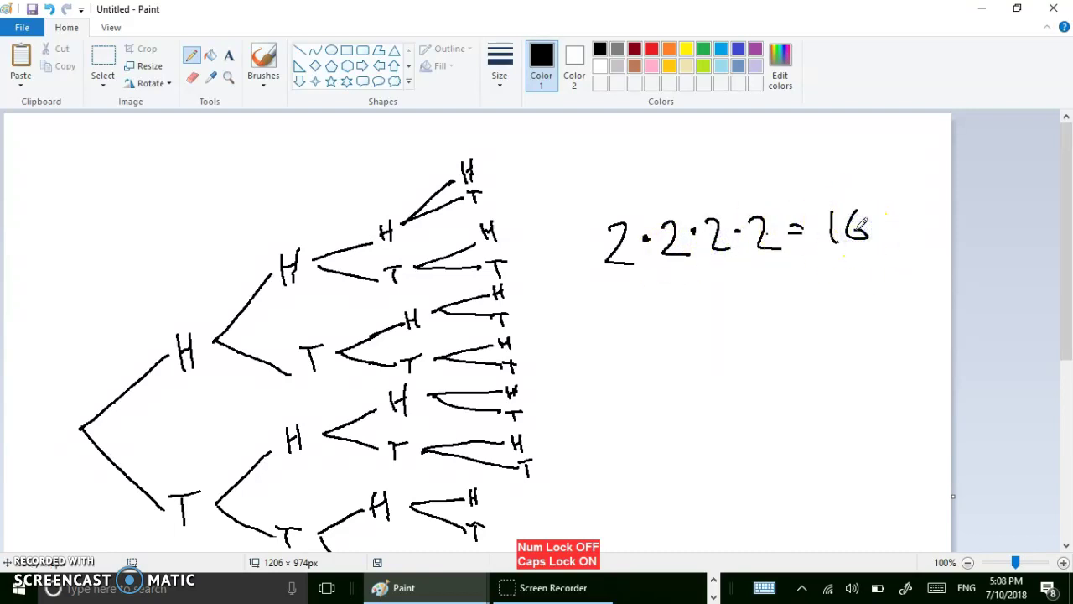
Switch to the Paint window listing the outcomes, circle the HHHH row with the Pencil and label it 4.
click(429, 587)
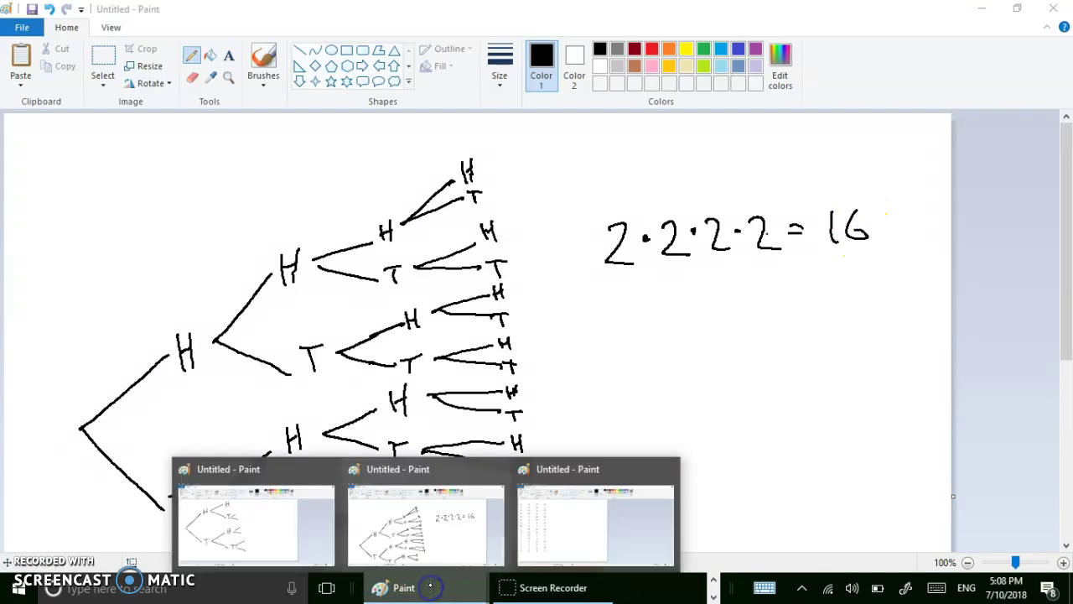
click(574, 524)
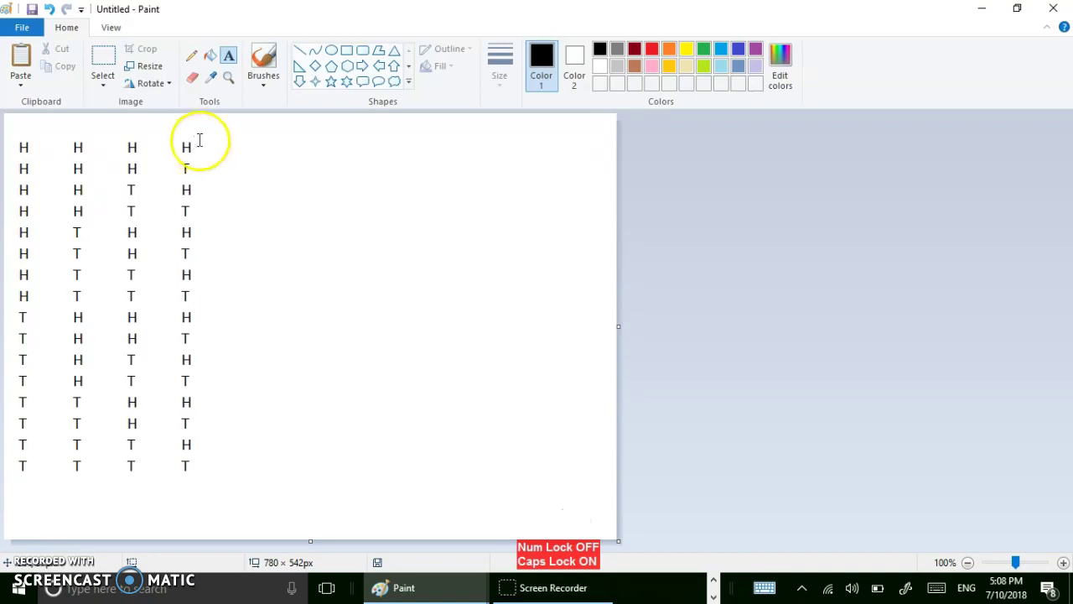
click(191, 55)
mouse_move(203, 136)
mouse_down()
mouse_move(96, 125)
mouse_move(8, 143)
mouse_move(98, 158)
mouse_move(214, 151)
mouse_move(206, 131)
mouse_up()
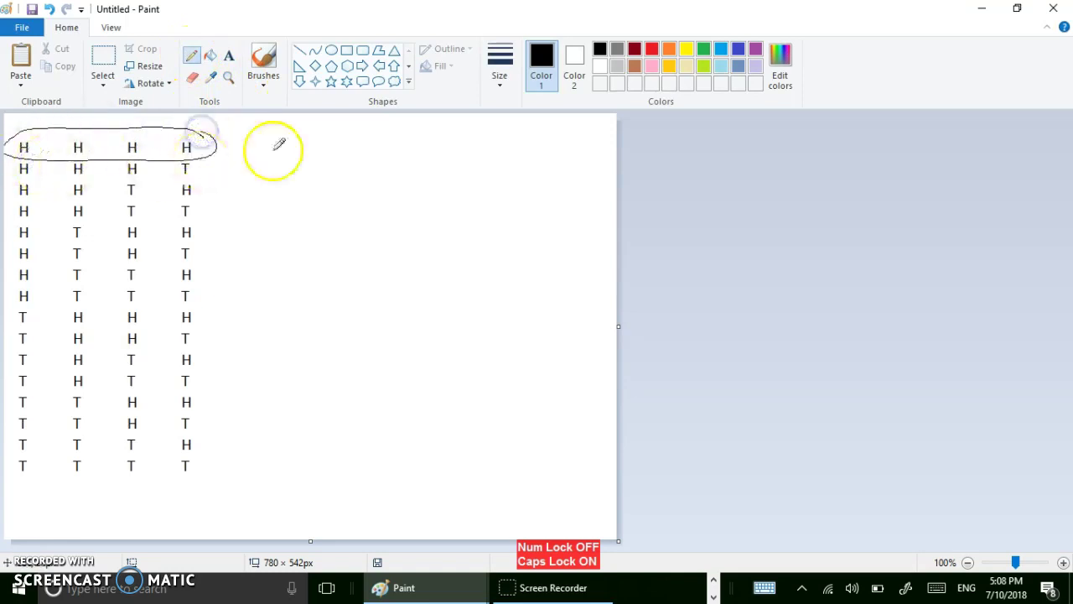
click(231, 142)
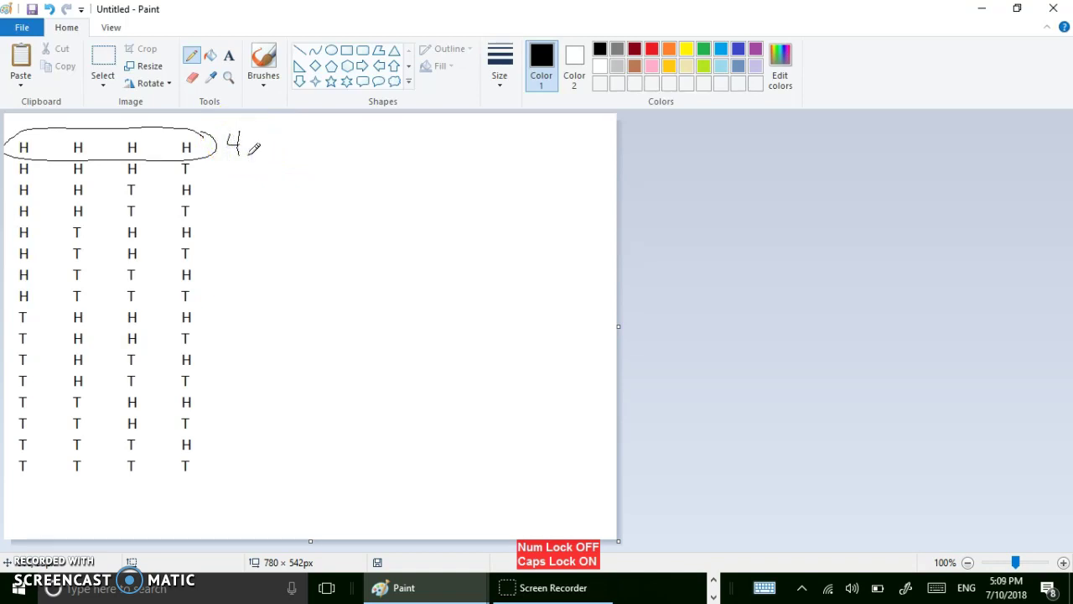
Set the Pencil to the third line thickness and handwrite P(x=4) = 1/16 beside the outcome list.
click(500, 64)
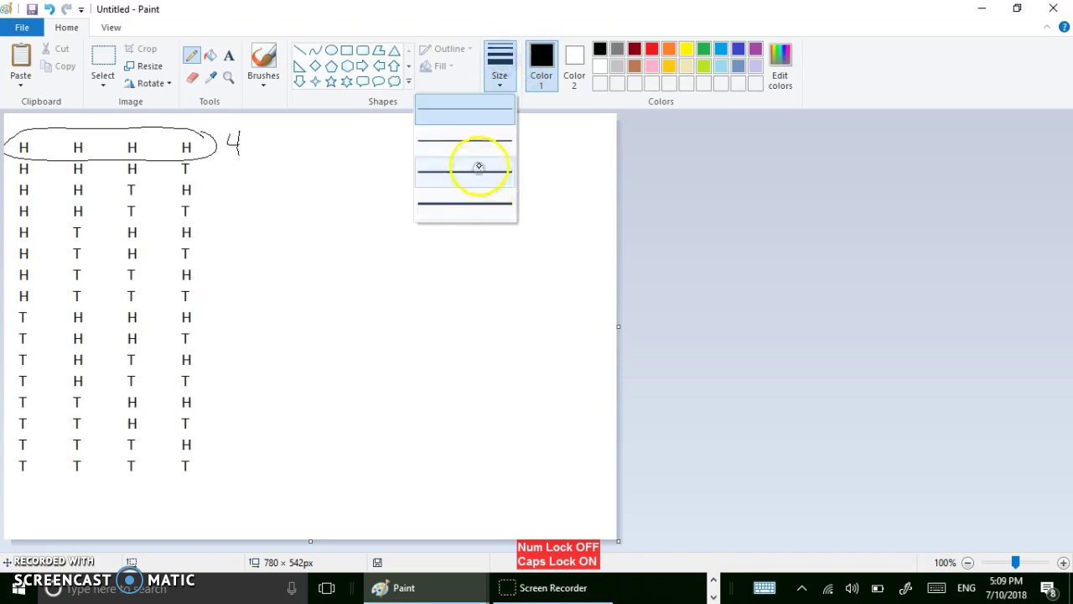
click(479, 167)
drag(366, 160, 407, 192)
mouse_move(407, 162)
mouse_down()
mouse_move(424, 177)
mouse_move(408, 179)
mouse_move(442, 165)
mouse_up()
drag(437, 173, 469, 169)
drag(465, 142, 474, 194)
drag(490, 157, 507, 156)
drag(492, 163, 508, 163)
mouse_move(525, 127)
mouse_down()
mouse_move(529, 159)
mouse_move(565, 156)
mouse_move(524, 205)
mouse_move(551, 185)
mouse_up()
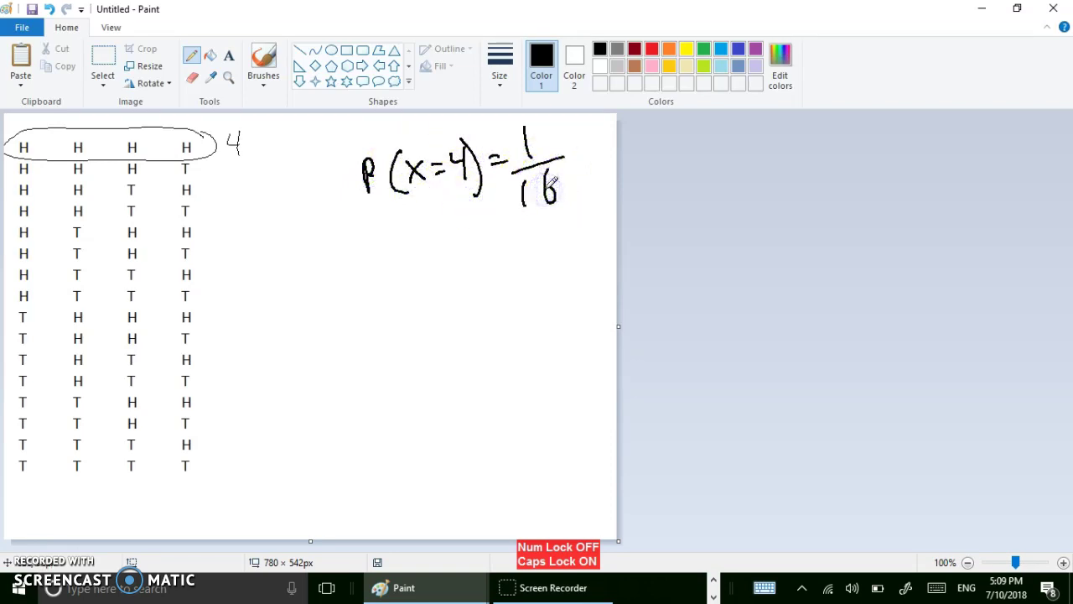
Handwrite P(x=3) below the P(x=4) equation.
drag(355, 254, 400, 304)
drag(411, 259, 433, 294)
mouse_move(432, 256)
mouse_down()
mouse_move(409, 295)
mouse_move(458, 275)
mouse_up()
mouse_move(470, 260)
mouse_down()
mouse_move(470, 285)
mouse_move(501, 287)
mouse_up()
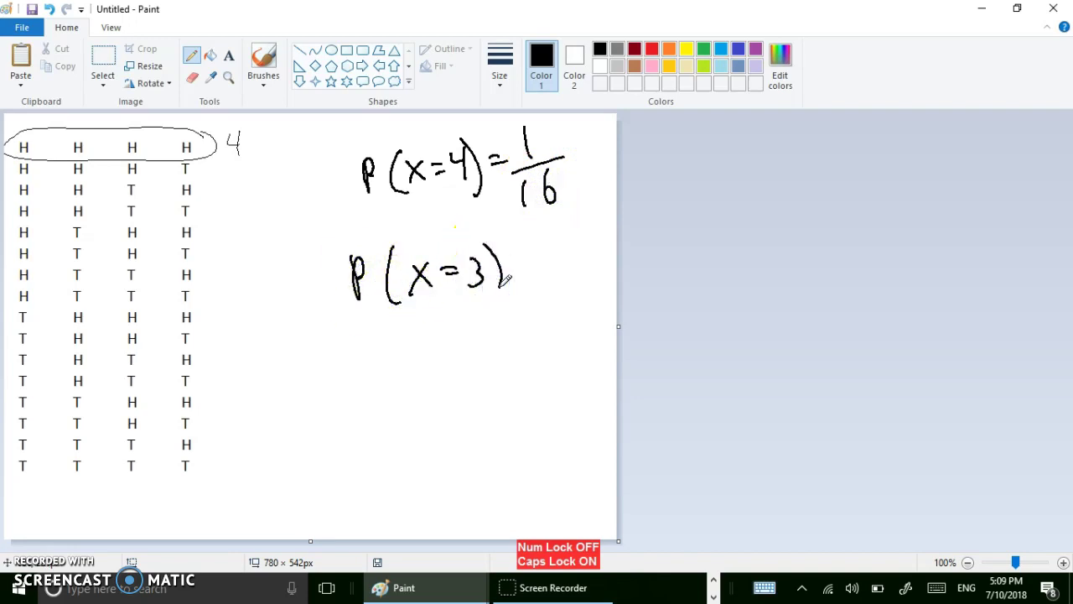
Circle the HHHT, HHTH, HTHH and THHH rows in black and label each one 3.
click(159, 401)
mouse_move(214, 164)
mouse_down()
mouse_move(20, 160)
mouse_move(40, 175)
mouse_move(160, 176)
mouse_move(195, 164)
mouse_up()
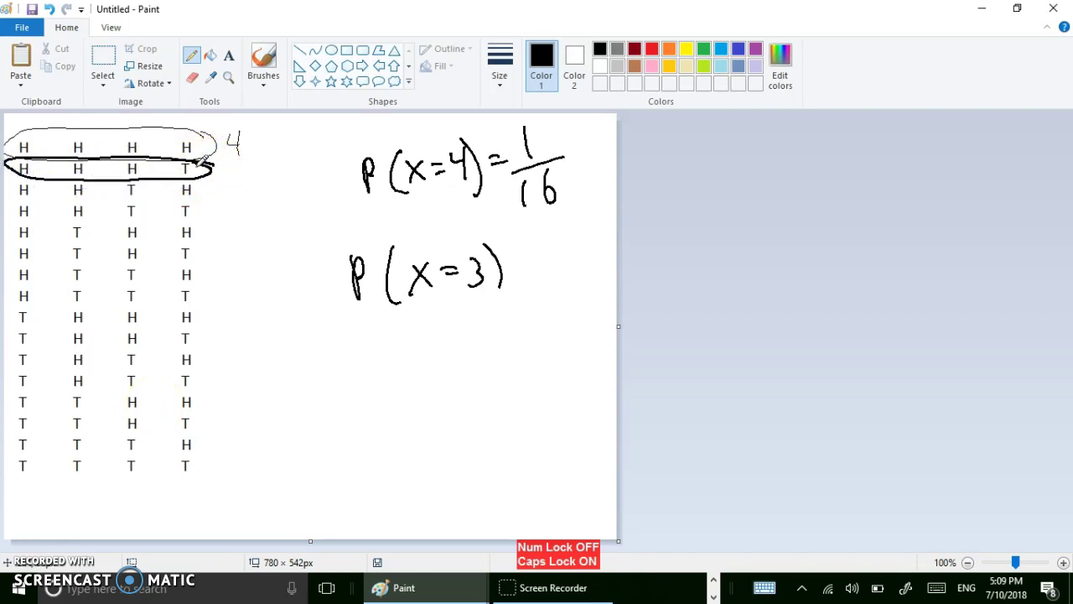
mouse_move(216, 159)
mouse_down()
mouse_move(225, 168)
mouse_move(217, 178)
mouse_move(96, 175)
mouse_move(21, 199)
mouse_move(210, 188)
mouse_up()
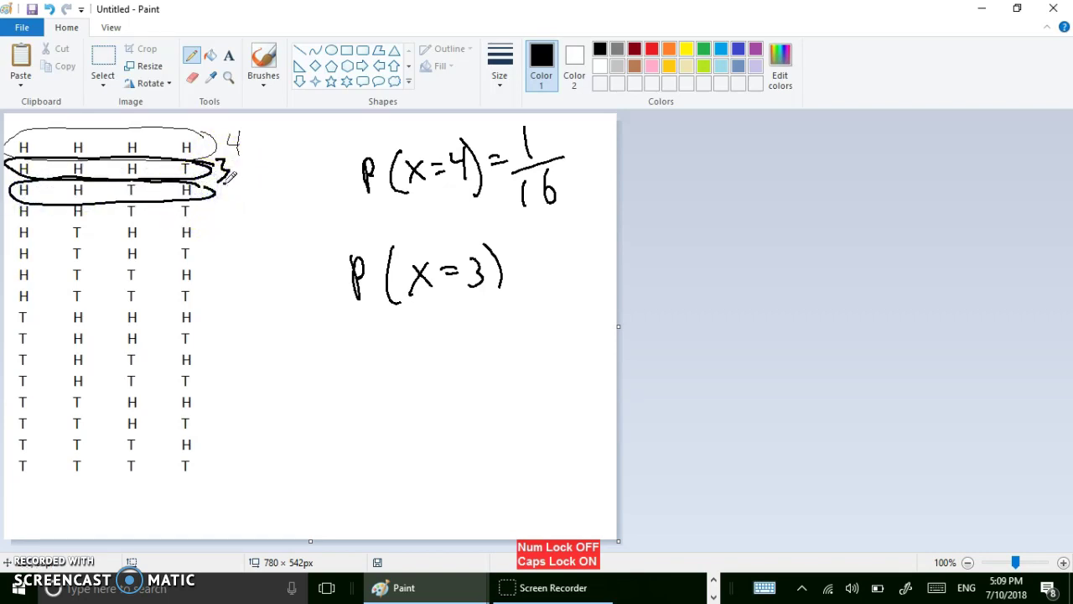
mouse_move(206, 228)
mouse_down()
mouse_move(42, 220)
mouse_move(36, 240)
mouse_move(182, 242)
mouse_move(210, 228)
mouse_move(219, 241)
mouse_up()
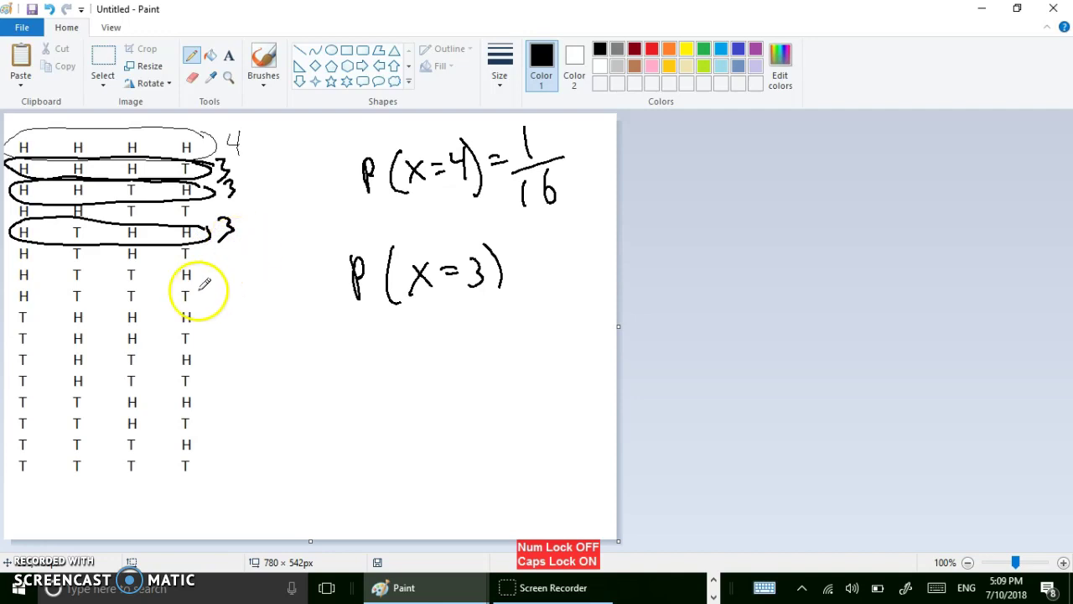
mouse_move(202, 312)
mouse_down()
mouse_move(19, 302)
mouse_move(79, 327)
mouse_move(195, 312)
mouse_move(213, 328)
mouse_up()
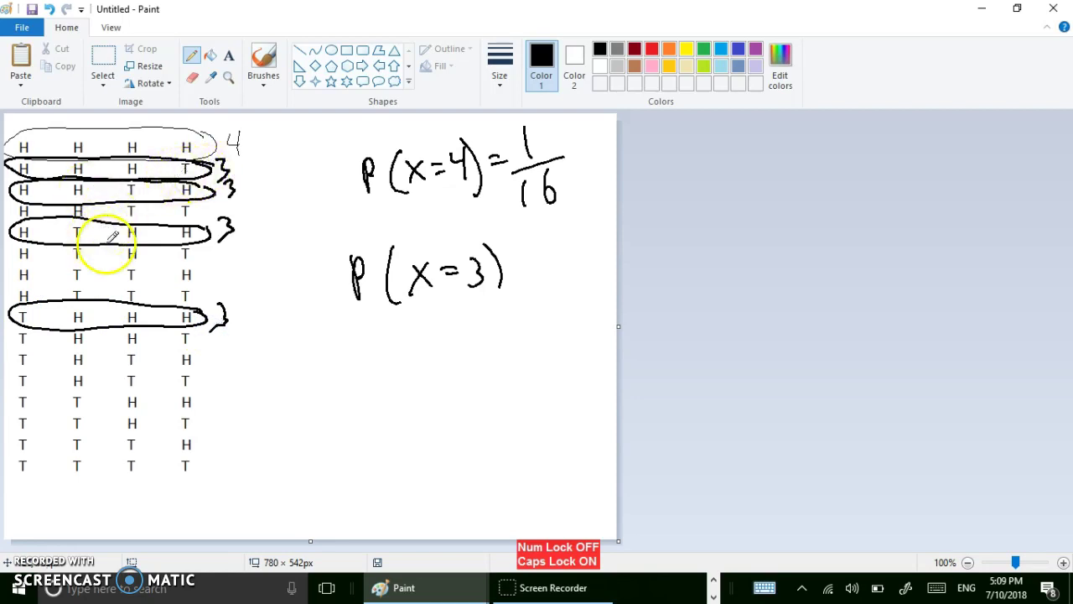
Complete the P(x=3) equation with = 4/16.
drag(509, 260, 525, 266)
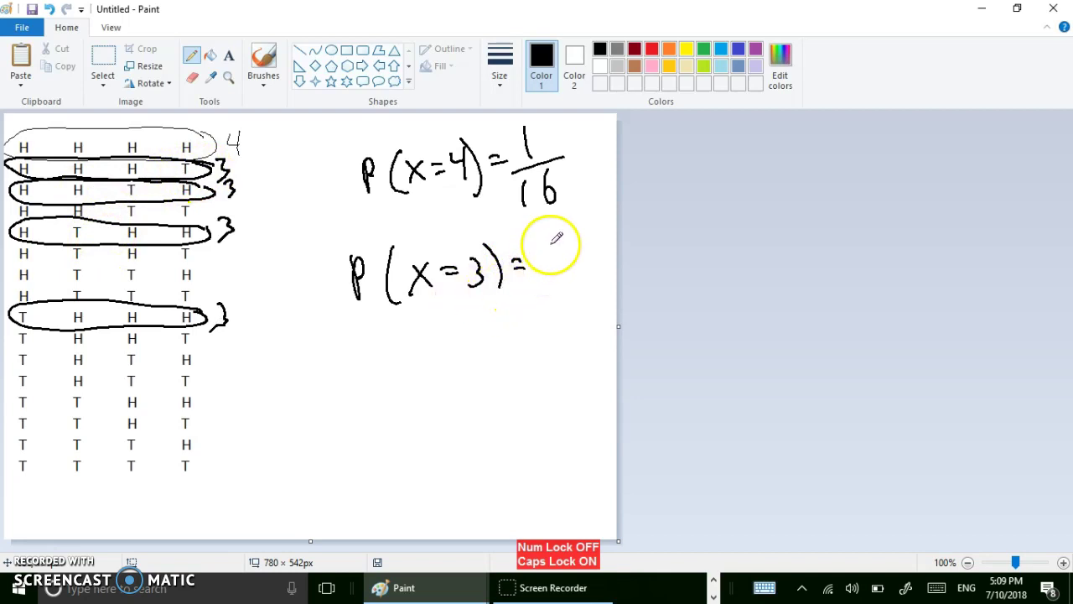
mouse_move(545, 230)
mouse_down()
mouse_move(567, 257)
mouse_move(540, 291)
mouse_up()
drag(560, 270, 558, 285)
Handwrite P(x=2) in black below the P(x=3) equation.
drag(339, 349, 339, 379)
drag(340, 350, 341, 360)
mouse_move(366, 344)
mouse_down()
mouse_move(365, 382)
mouse_move(381, 375)
mouse_move(370, 379)
mouse_up()
drag(406, 359, 418, 357)
drag(406, 366, 454, 369)
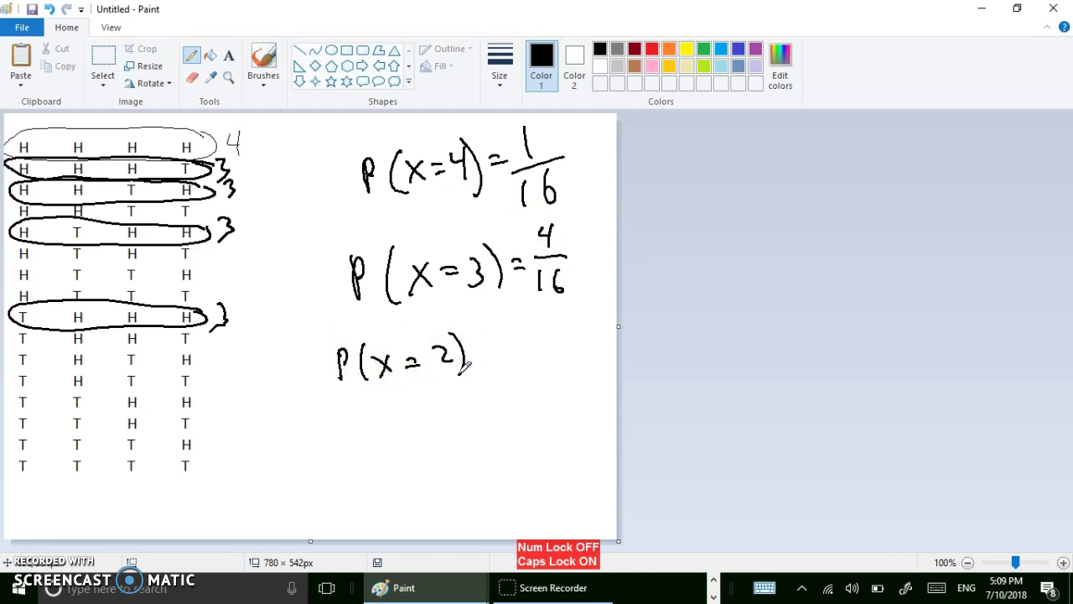
Circle the six rows with exactly two heads in red: HHTT, HTHT, HTTH, THHT, THTH and TTHH.
click(652, 47)
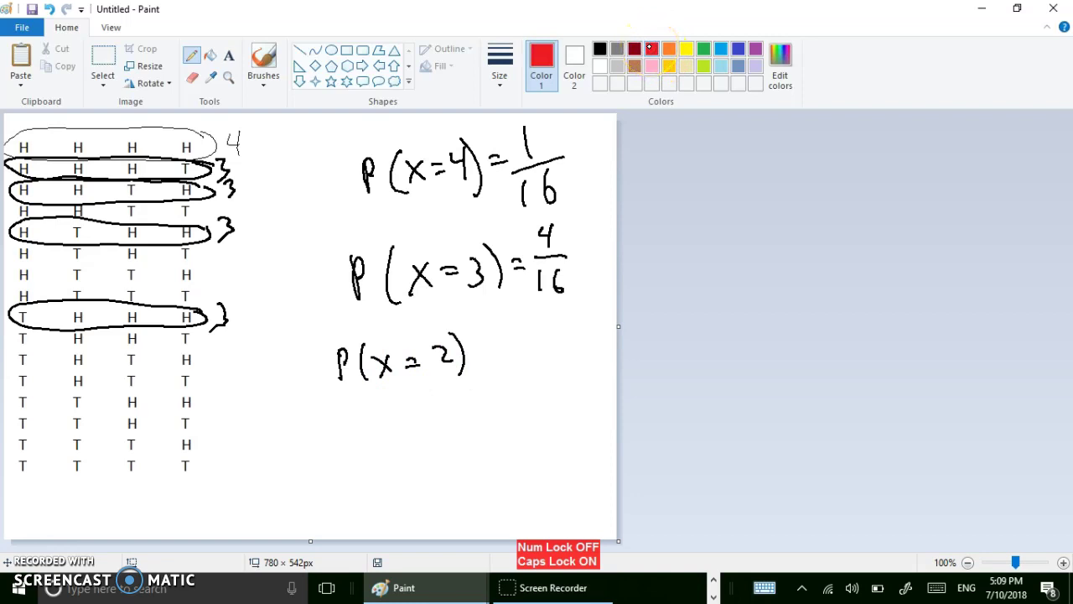
mouse_move(112, 204)
mouse_down()
mouse_move(20, 206)
mouse_move(132, 213)
mouse_move(109, 201)
mouse_move(90, 209)
mouse_up()
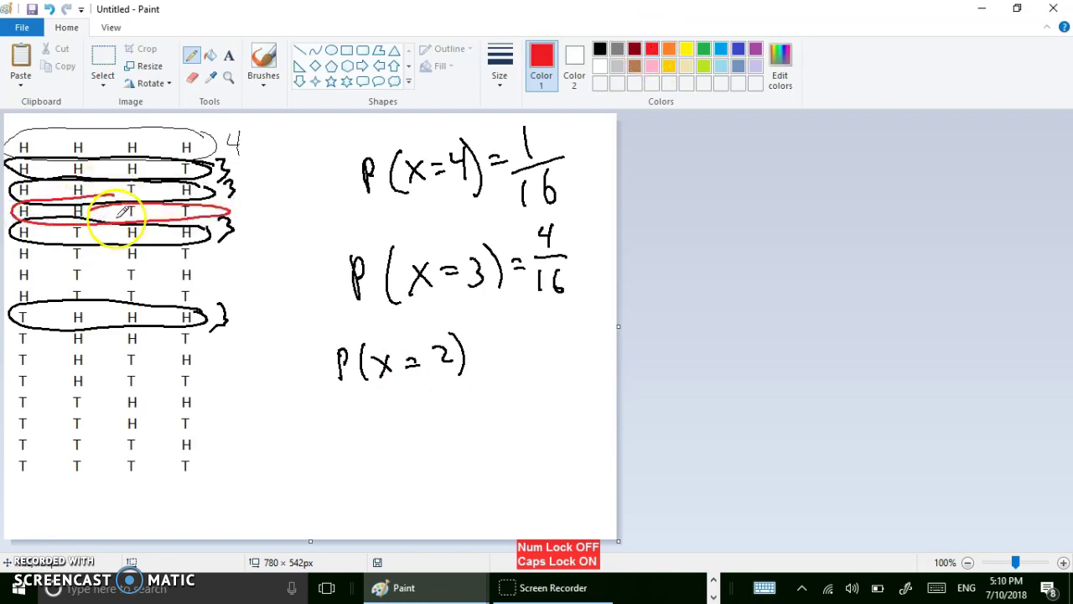
mouse_move(182, 245)
mouse_down()
mouse_move(208, 249)
mouse_move(12, 249)
mouse_move(187, 263)
mouse_move(206, 240)
mouse_move(209, 268)
mouse_move(43, 268)
mouse_move(91, 283)
mouse_move(217, 270)
mouse_up()
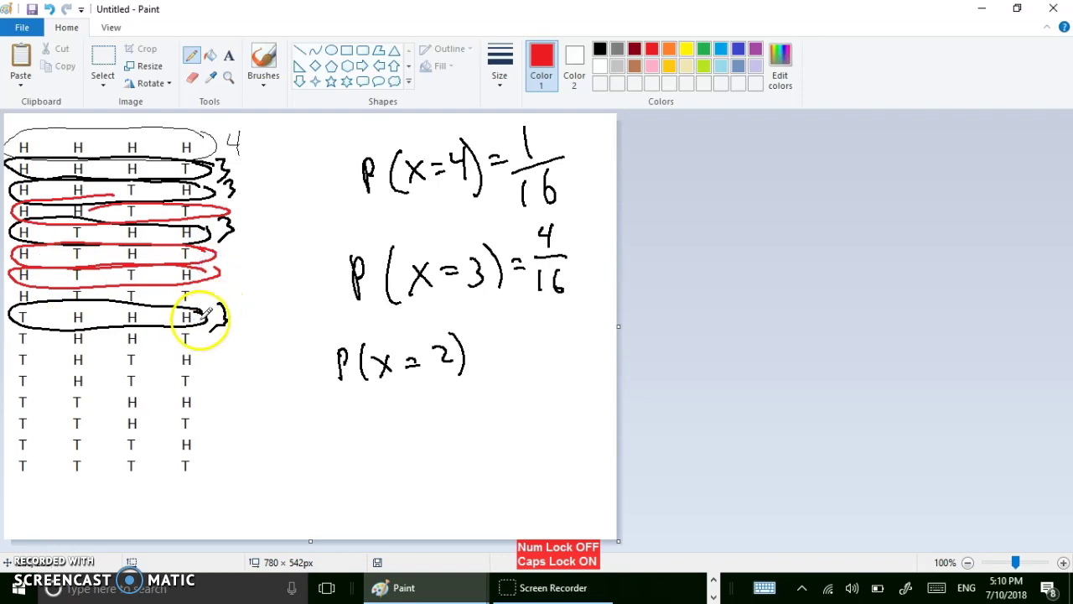
mouse_move(194, 354)
mouse_down()
mouse_move(17, 355)
mouse_move(158, 371)
mouse_move(211, 355)
mouse_up()
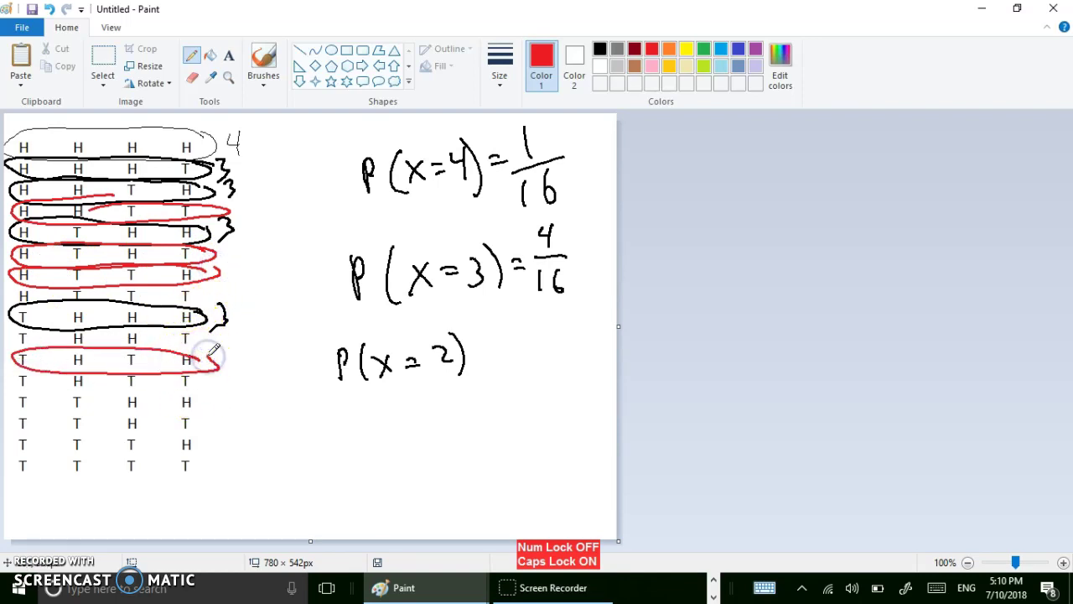
mouse_move(208, 395)
mouse_down()
mouse_move(92, 395)
mouse_move(72, 412)
mouse_move(218, 401)
mouse_up()
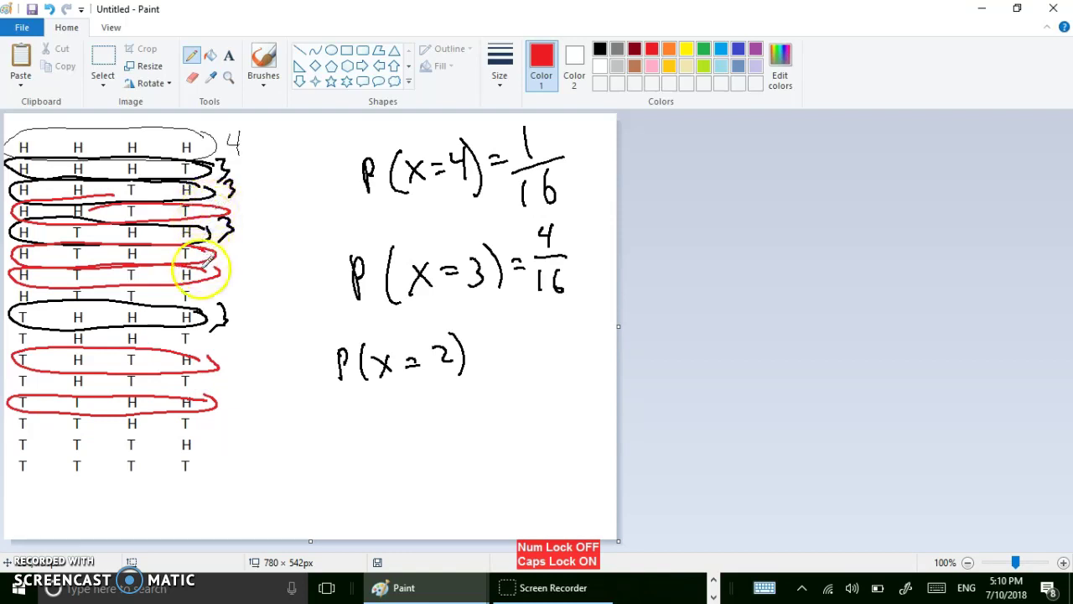
mouse_move(208, 327)
mouse_down()
mouse_move(28, 324)
mouse_move(72, 343)
mouse_move(212, 334)
mouse_move(204, 330)
mouse_up()
Complete the P(x=2) equation with = 6/16 in red.
drag(479, 342, 492, 340)
drag(480, 347, 491, 346)
drag(533, 315, 527, 332)
drag(515, 343, 551, 341)
mouse_move(527, 356)
mouse_down()
mouse_move(526, 378)
mouse_move(541, 372)
mouse_up()
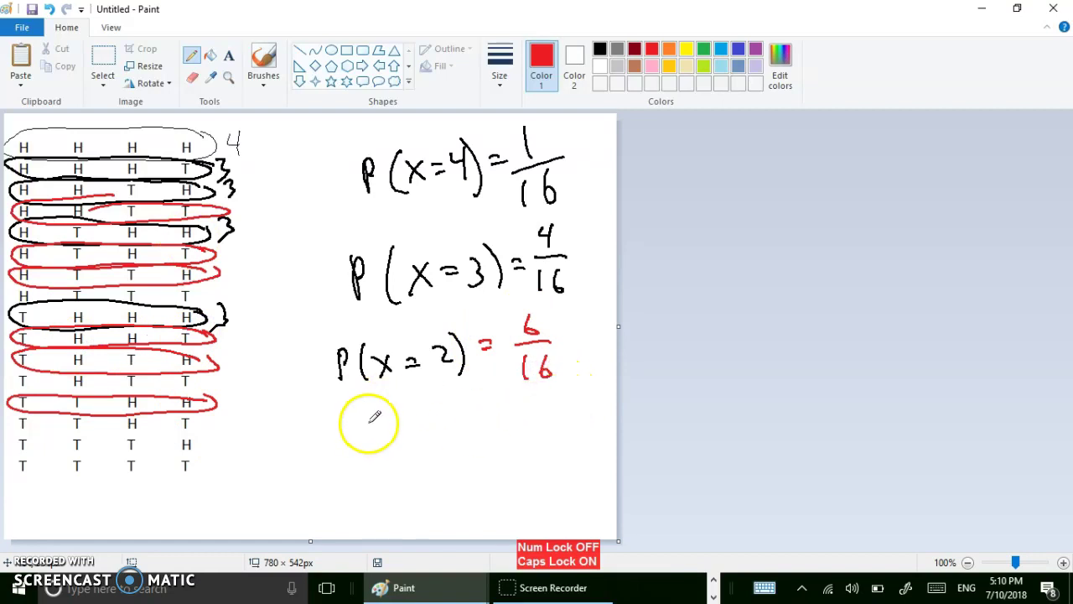
Change the drawing colour to green and handwrite P(x=1) below the P(x=2) equation.
click(600, 49)
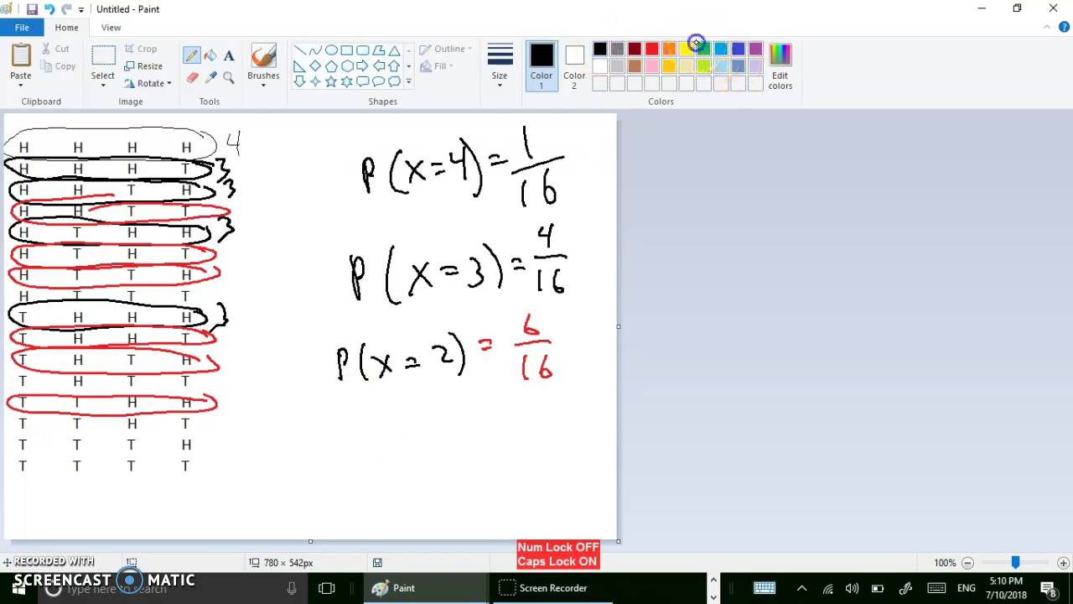
click(701, 47)
mouse_move(323, 430)
mouse_down()
mouse_move(361, 411)
mouse_move(369, 431)
mouse_move(439, 416)
mouse_move(448, 450)
mouse_up()
mouse_move(453, 411)
mouse_down()
mouse_move(456, 443)
mouse_move(442, 441)
mouse_up()
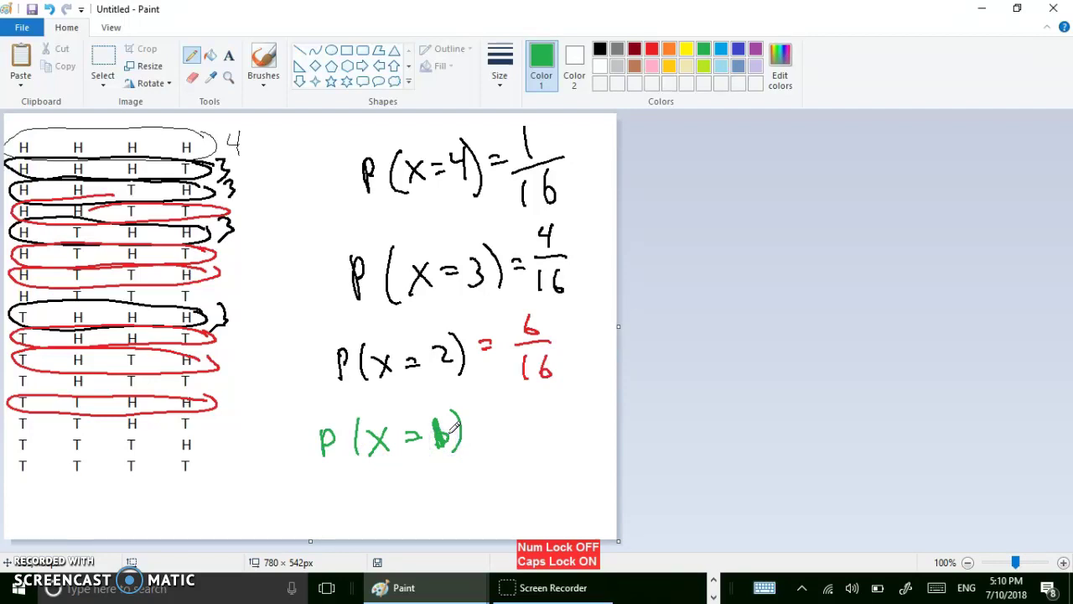
Circle the HTTT, THTT, TTHT and TTTH rows in green.
mouse_move(190, 286)
mouse_down()
mouse_move(12, 295)
mouse_move(198, 284)
mouse_up()
mouse_move(202, 369)
mouse_down()
mouse_move(126, 368)
mouse_move(120, 390)
mouse_move(206, 374)
mouse_up()
mouse_move(208, 413)
mouse_down()
mouse_move(58, 408)
mouse_move(211, 436)
mouse_up()
drag(17, 443, 211, 438)
Complete the P(x=1) equation with = 4/16 in green.
drag(482, 419, 495, 417)
drag(481, 427, 535, 411)
mouse_move(531, 400)
mouse_down()
mouse_move(532, 417)
mouse_move(559, 425)
mouse_move(535, 458)
mouse_up()
Circle the TTTT row in green and handwrite P(x=0) = 1/16 below the P(x=1) equation.
mouse_move(329, 480)
mouse_down()
mouse_move(331, 508)
mouse_move(330, 497)
mouse_move(382, 507)
mouse_up()
mouse_move(382, 483)
mouse_down()
mouse_move(362, 507)
mouse_move(420, 491)
mouse_up()
mouse_move(406, 500)
mouse_down()
mouse_move(424, 500)
mouse_move(442, 472)
mouse_move(456, 503)
mouse_up()
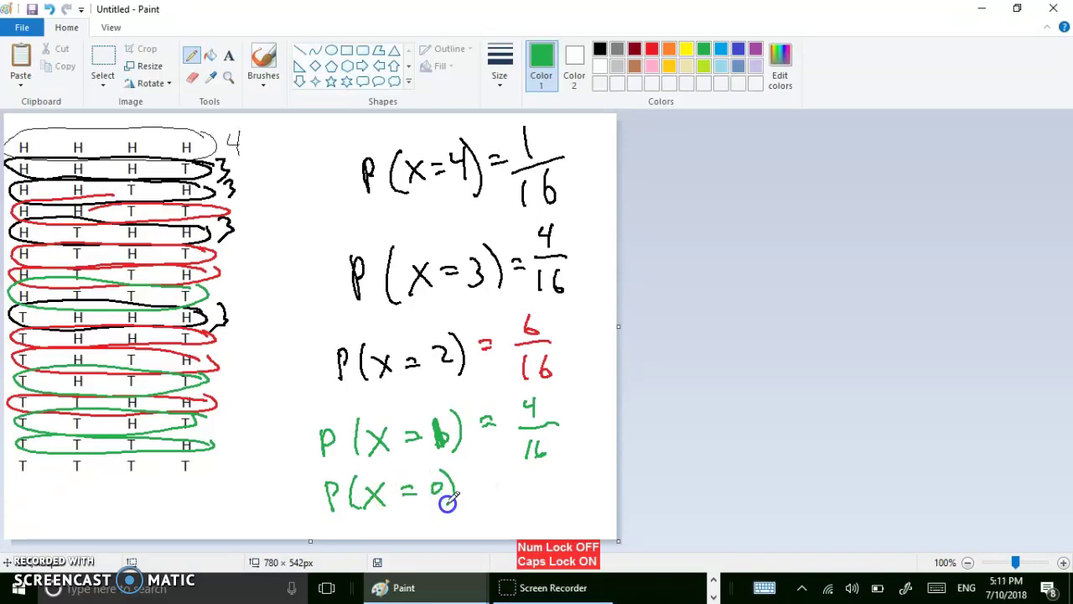
mouse_move(202, 466)
mouse_down()
mouse_move(32, 478)
mouse_move(225, 455)
mouse_move(220, 465)
mouse_up()
drag(481, 480, 495, 486)
mouse_move(526, 462)
mouse_down()
mouse_move(519, 505)
mouse_move(534, 507)
mouse_up()
drag(556, 490, 552, 503)
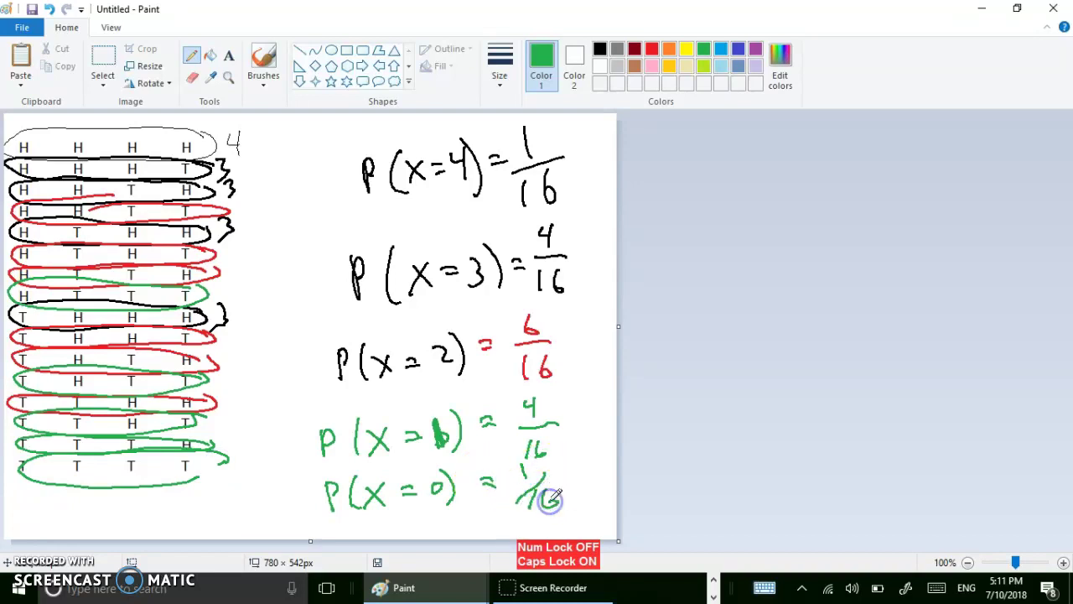